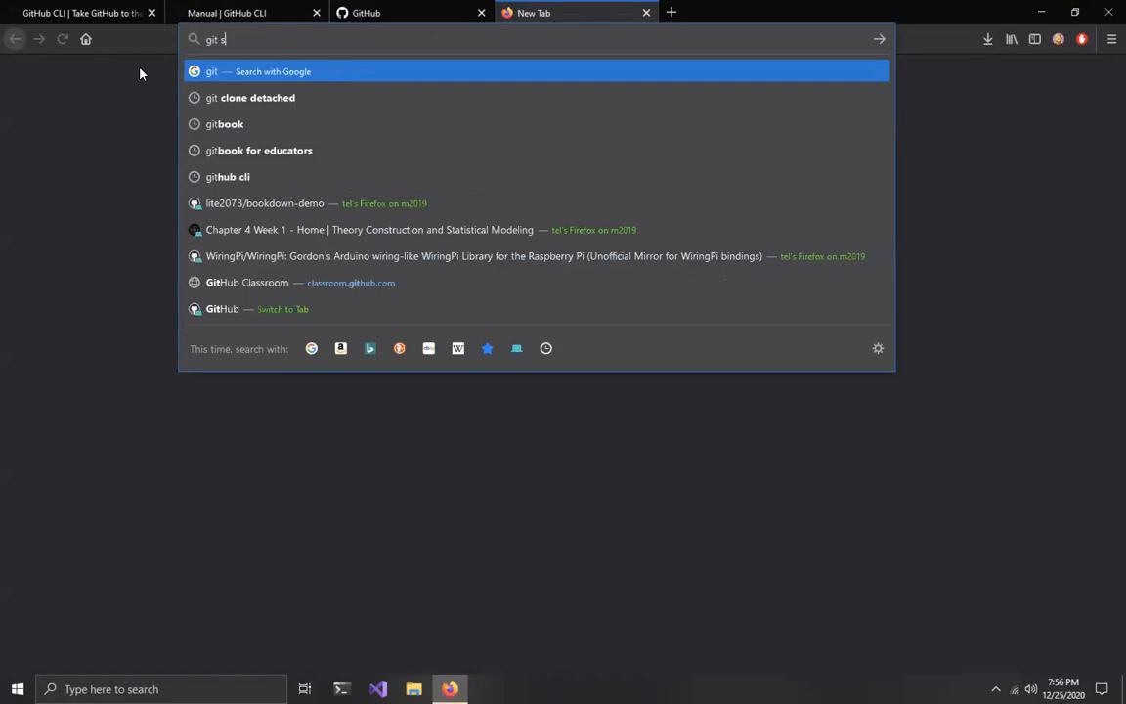
# Step: Search the web for "git scm", open the Git website, and save the 2.29.2 installer for Windows
pyautogui.press('Return')
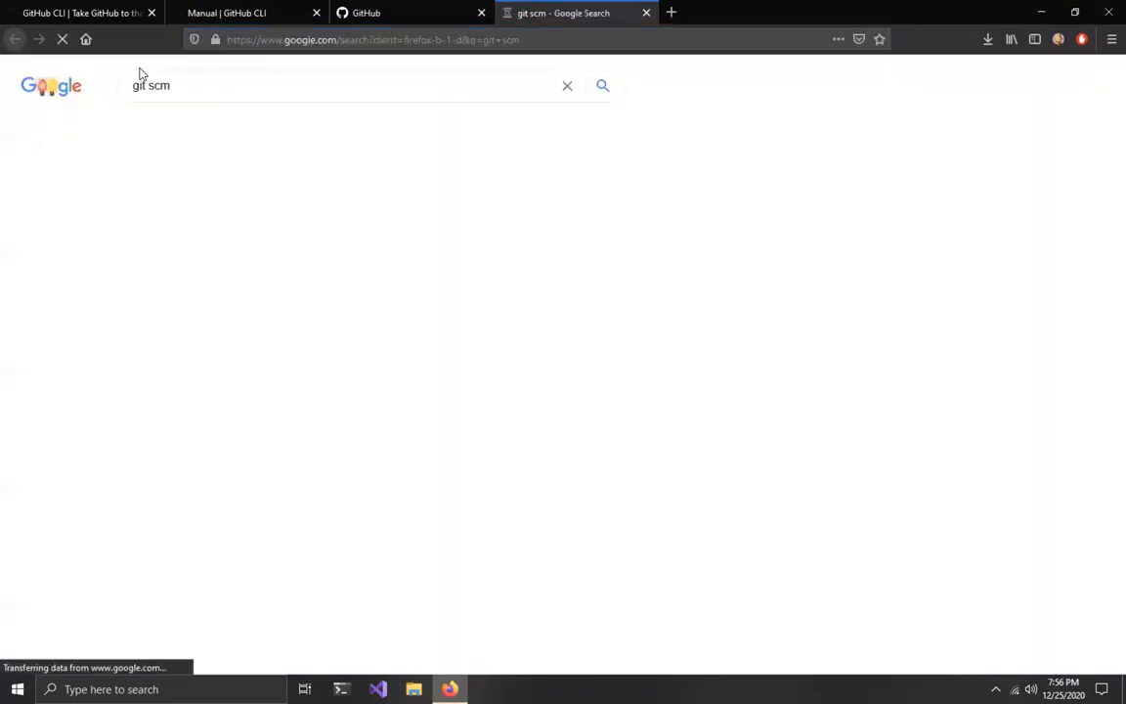
pyautogui.click(162, 209)
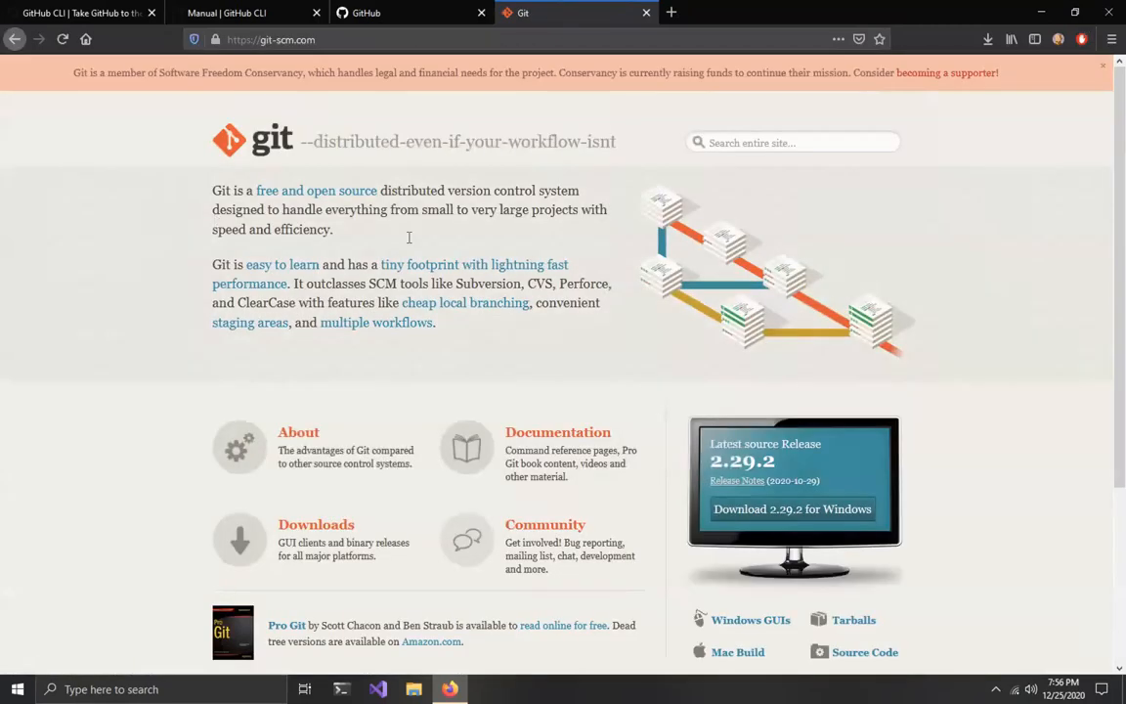
pyautogui.click(766, 513)
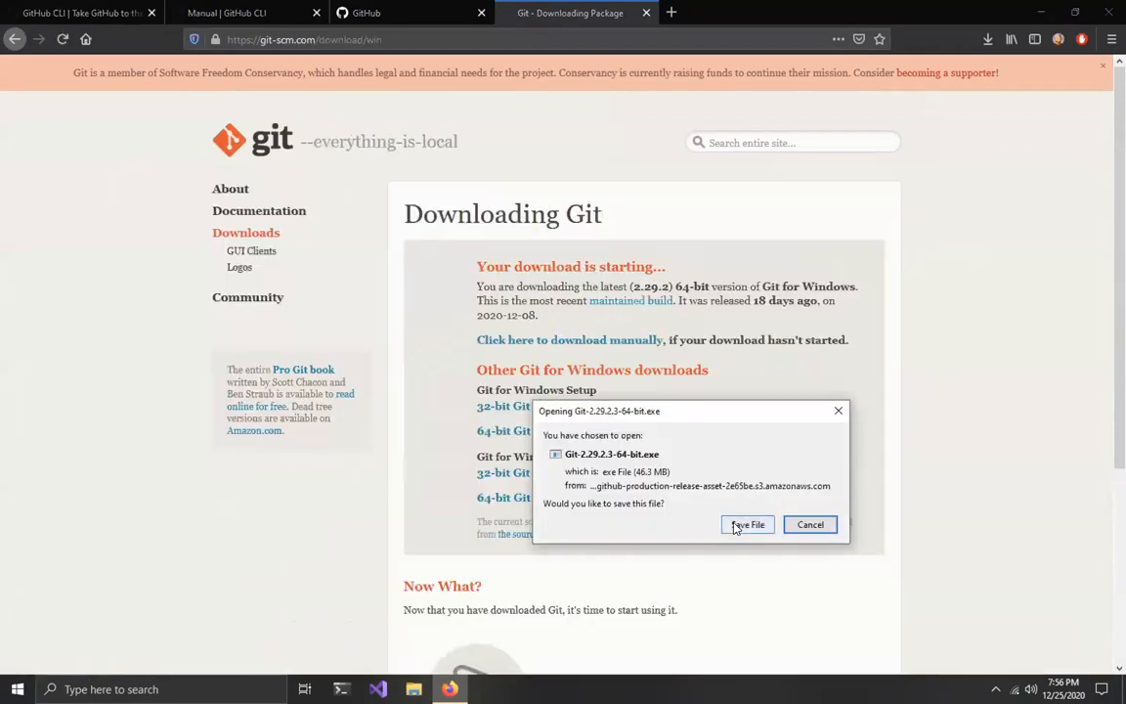
pyautogui.click(740, 524)
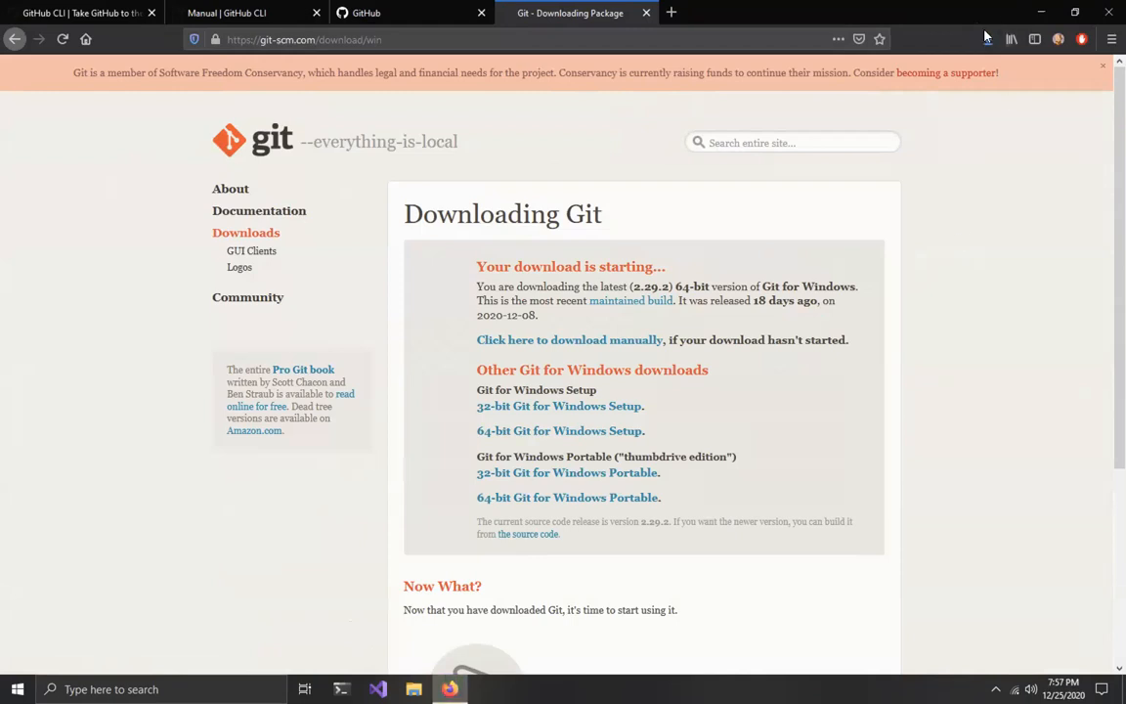
# Step: Launch the downloaded Git-2.29.2.3-64-bit.exe installer and allow it to make changes to the device
pyautogui.click(987, 39)
pyautogui.click(810, 84)
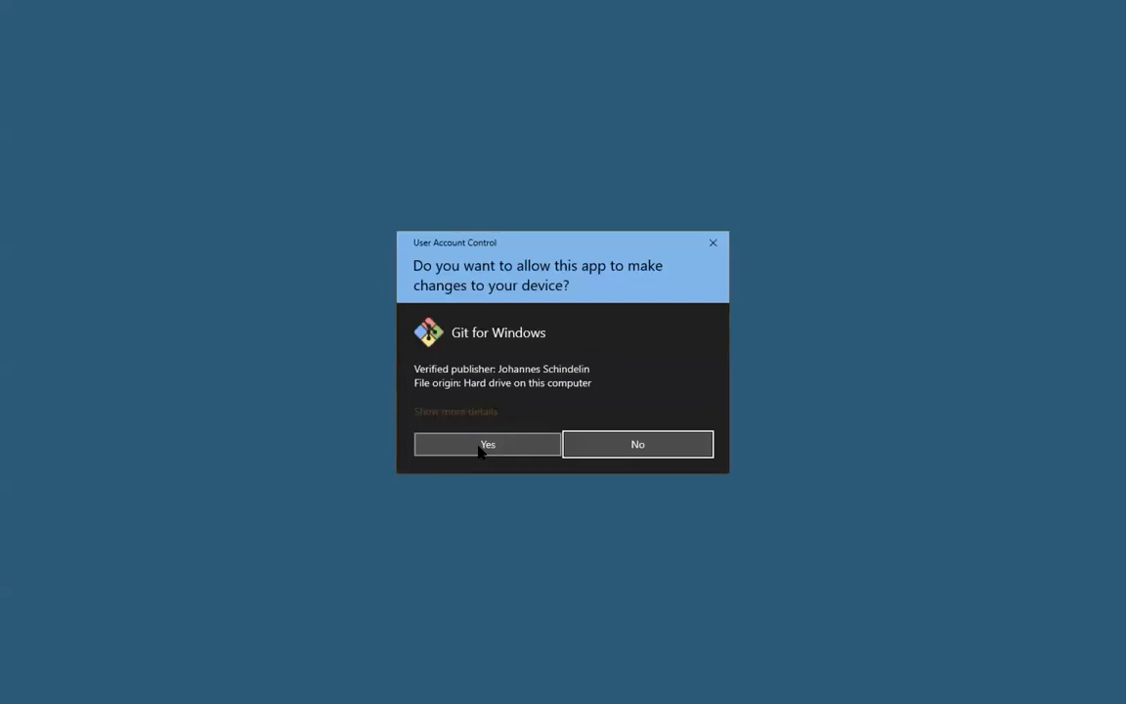
pyautogui.click(482, 445)
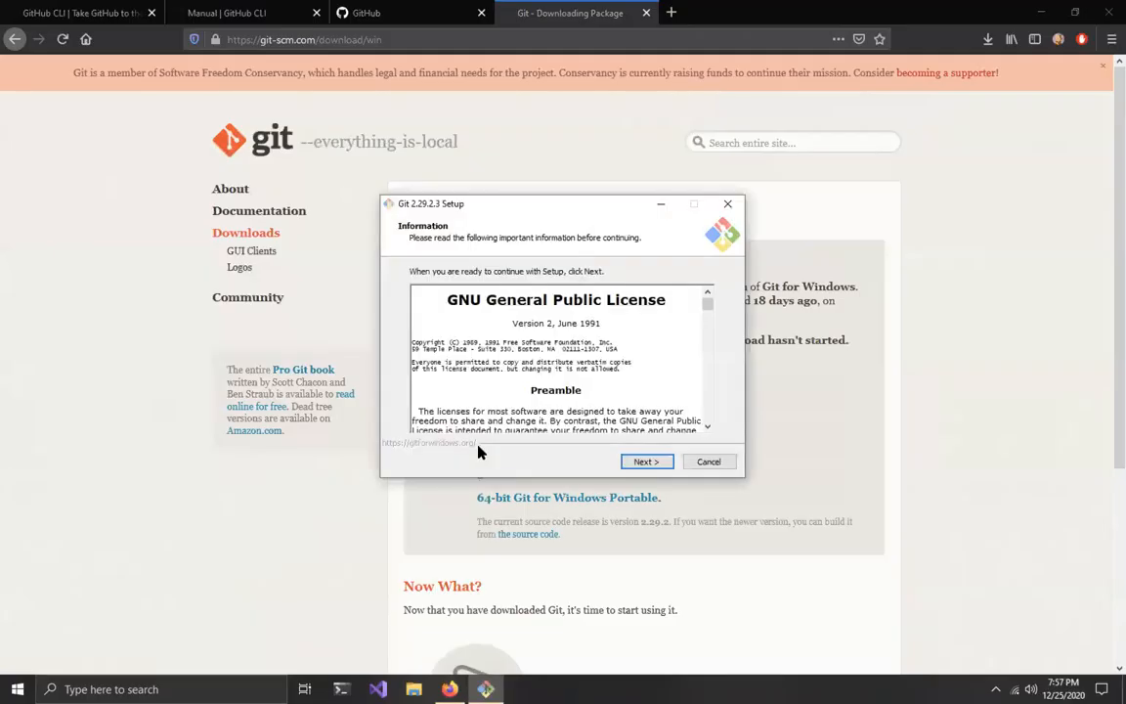
# Step: Proceed past the licence, keeping the C:\Program Files\Git destination, the preselected components and the Git Start Menu folder
pyautogui.click(650, 462)
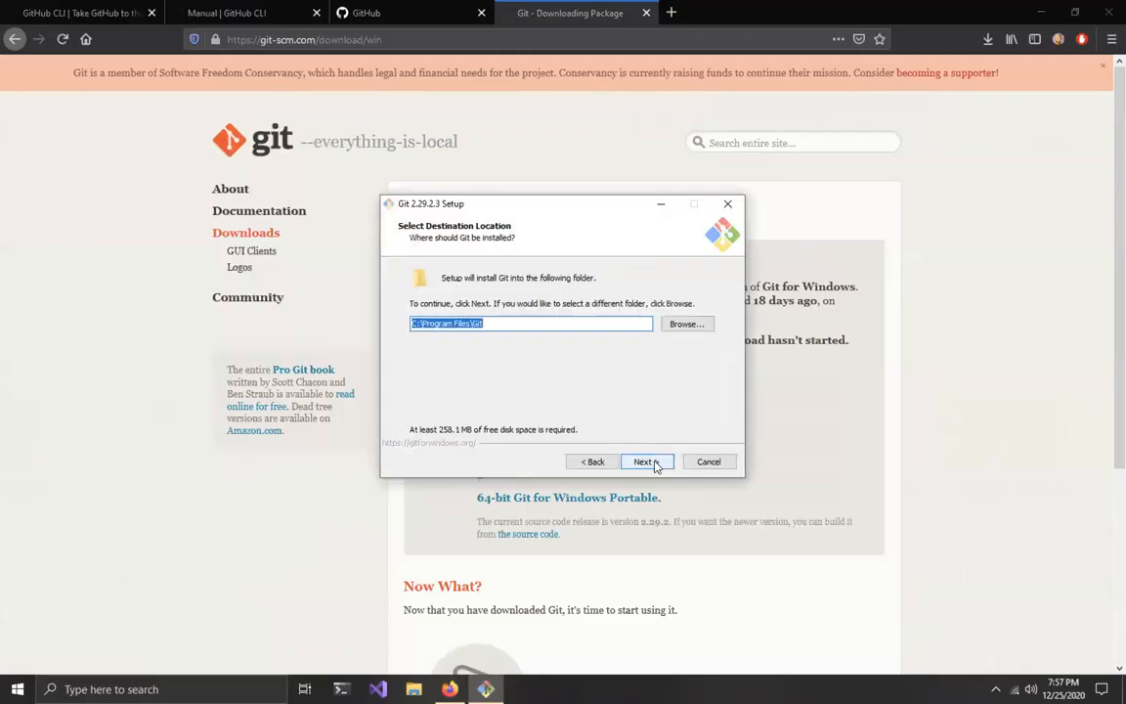
pyautogui.click(657, 464)
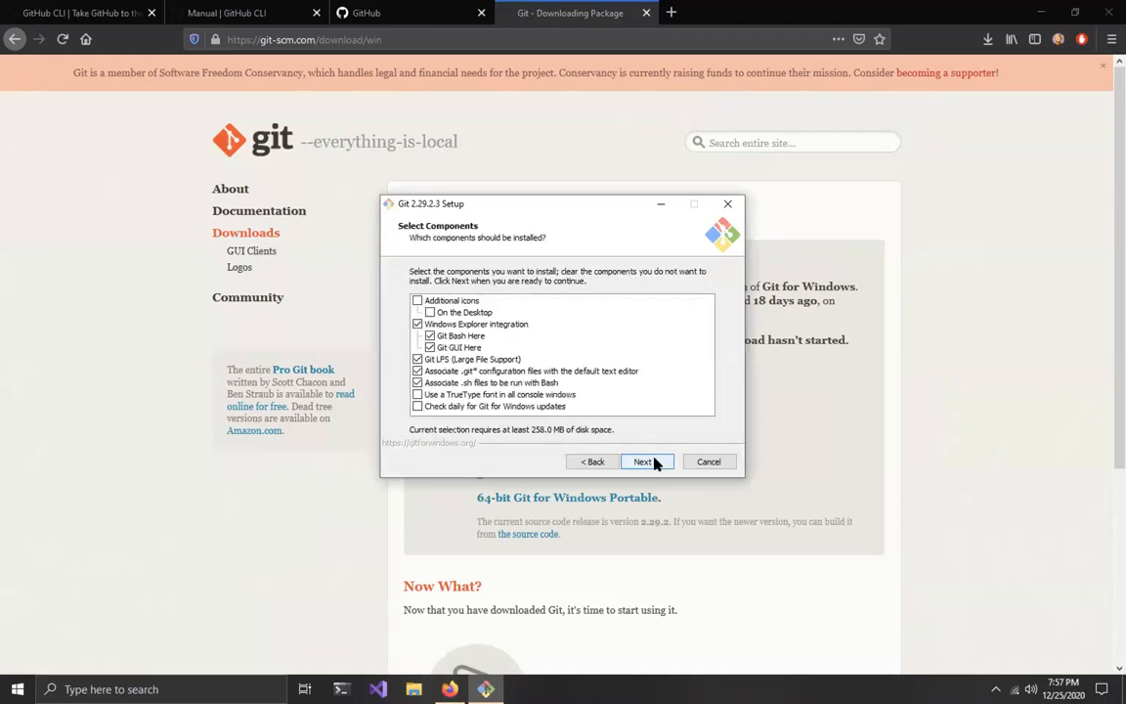
pyautogui.click(657, 462)
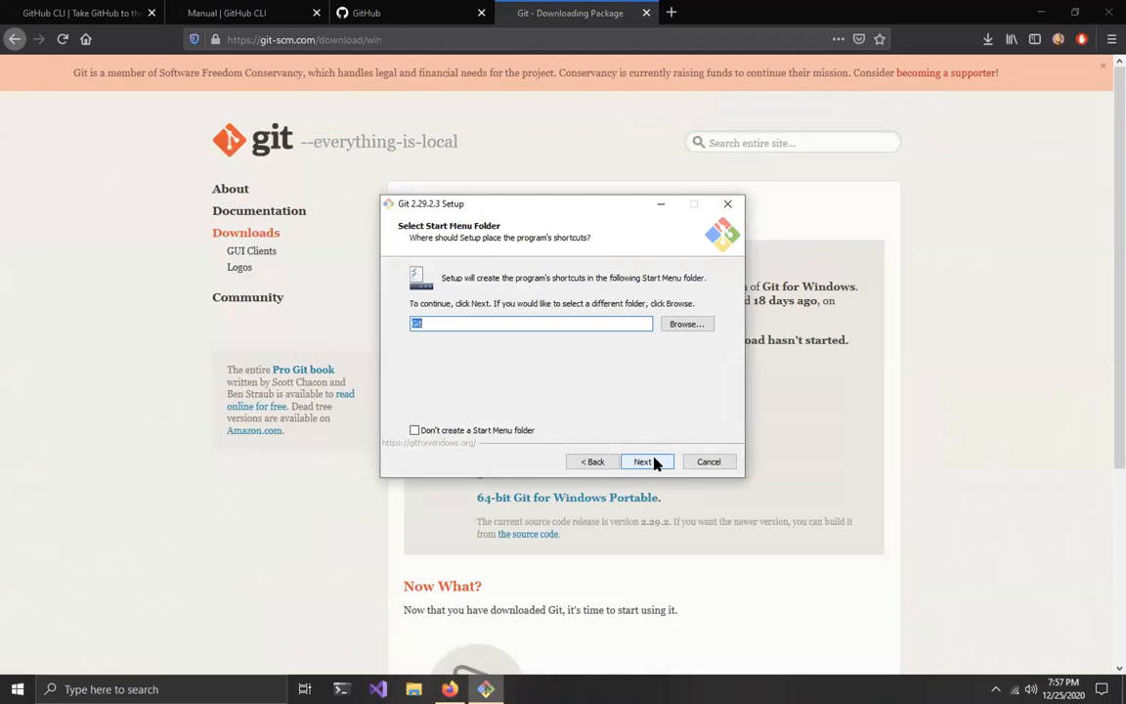
pyautogui.click(655, 464)
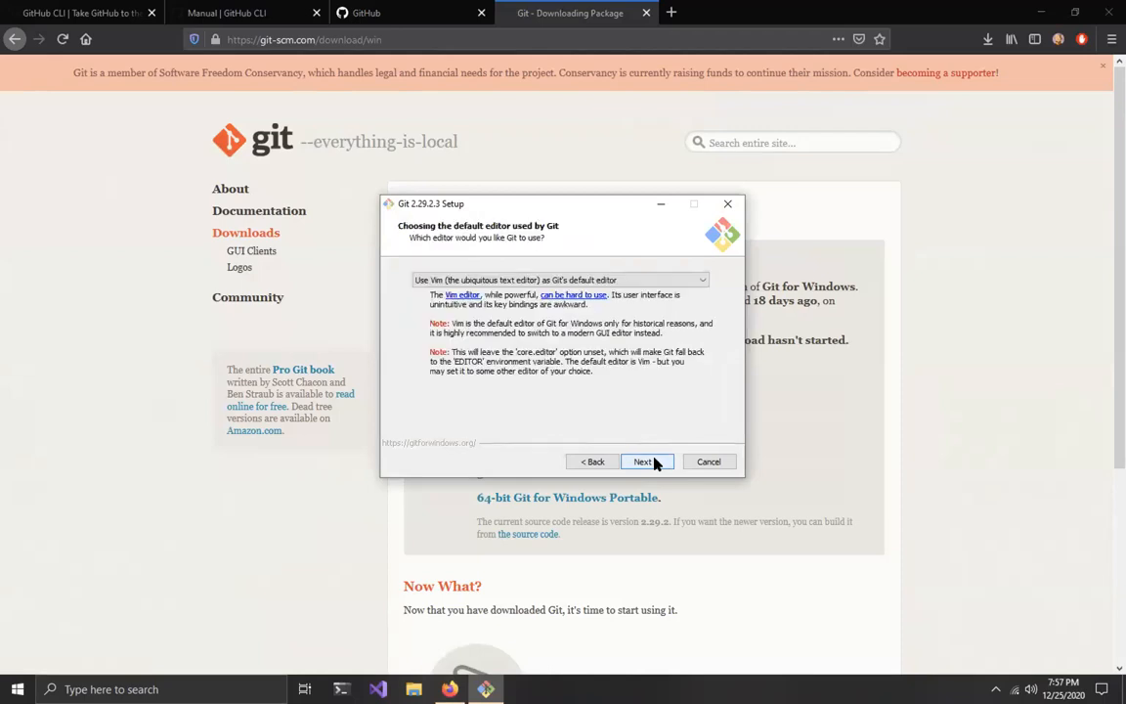
# Step: Keep Vim as editor, let Git decide the initial branch name, and accept command-line plus 3rd-party PATH access and the OpenSSL library
pyautogui.click(655, 464)
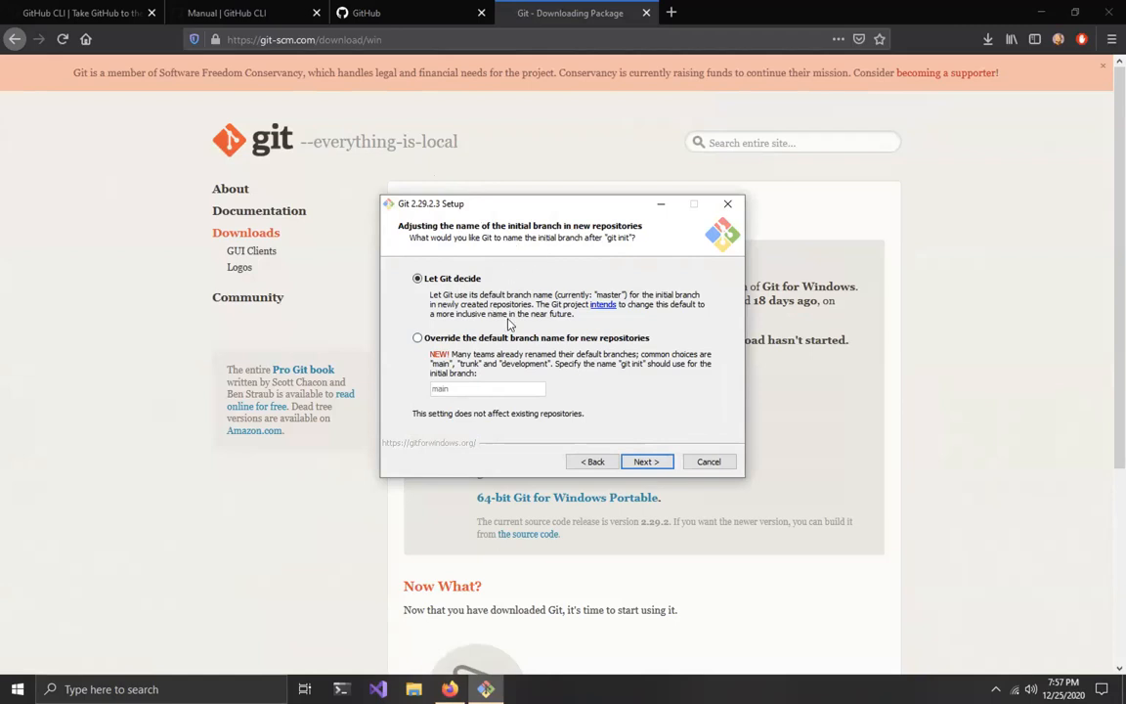
pyautogui.click(645, 462)
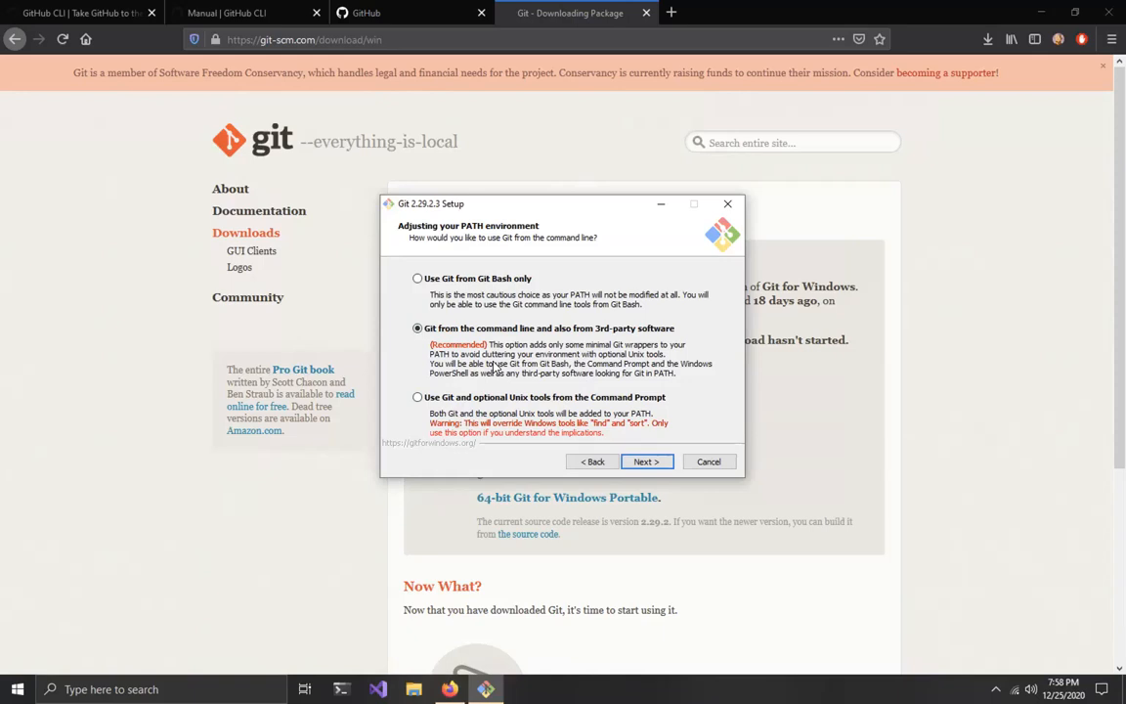
pyautogui.click(645, 462)
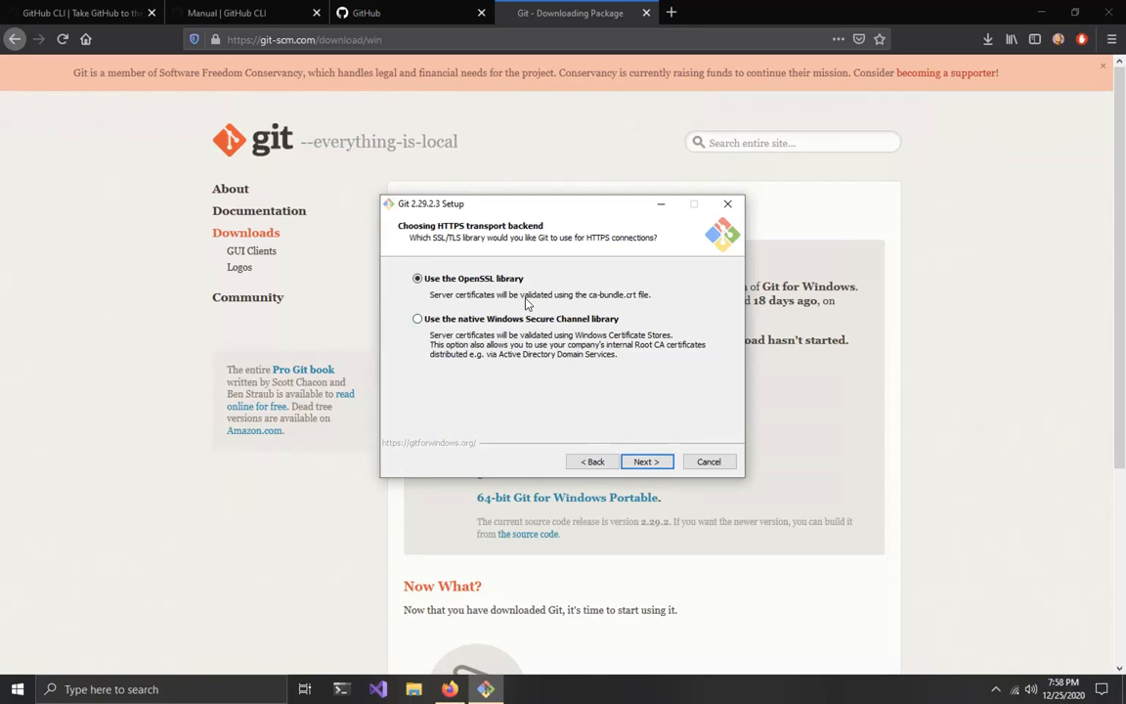
pyautogui.click(646, 462)
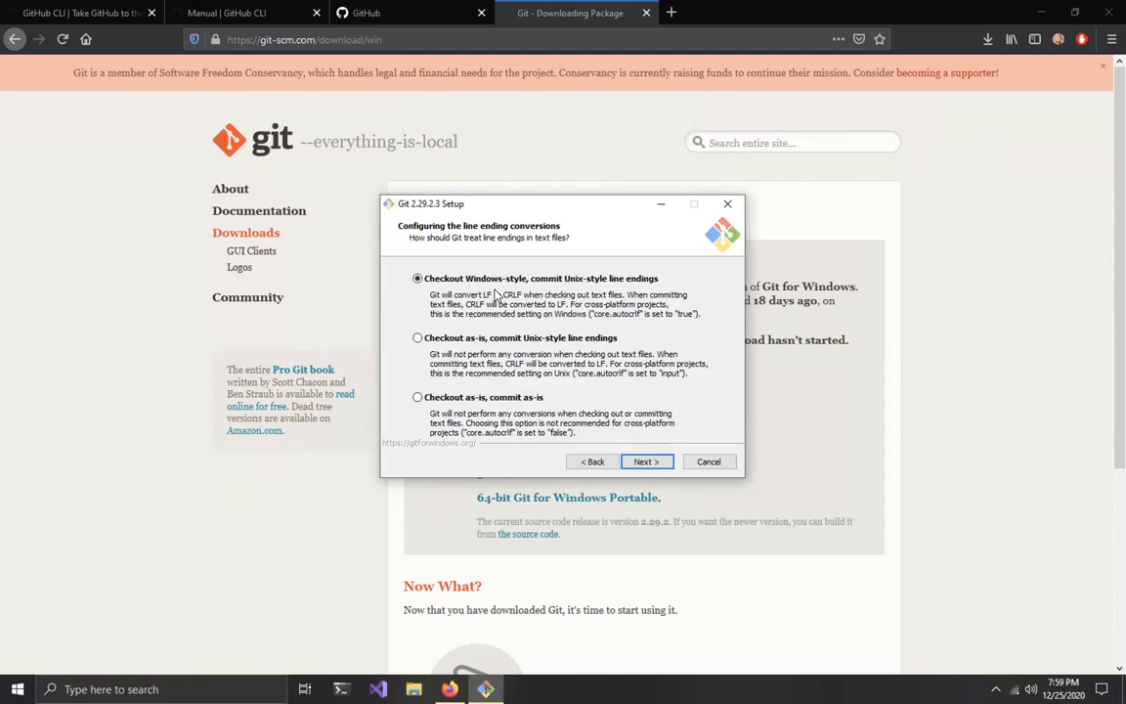
# Step: Set line endings to checkout as-is, commit Unix-style, and keep MinTTY as the Git Bash terminal emulator
pyautogui.click(417, 337)
pyautogui.click(645, 462)
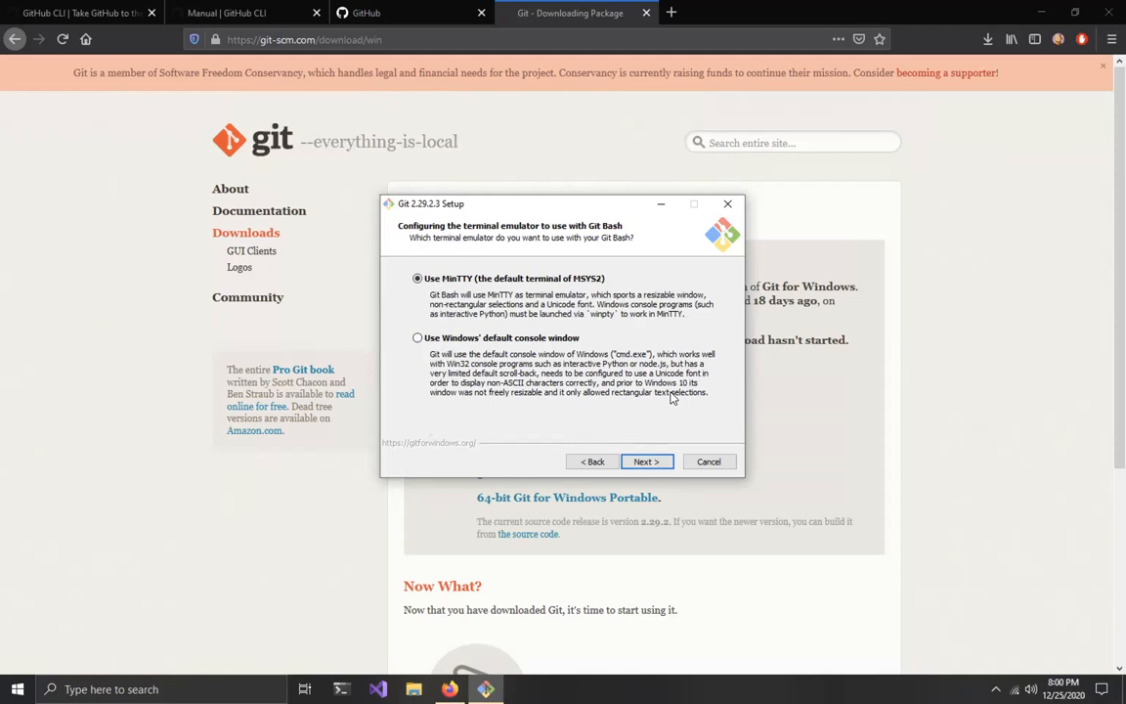
pyautogui.moveTo(1105, 4)
pyautogui.click(646, 460)
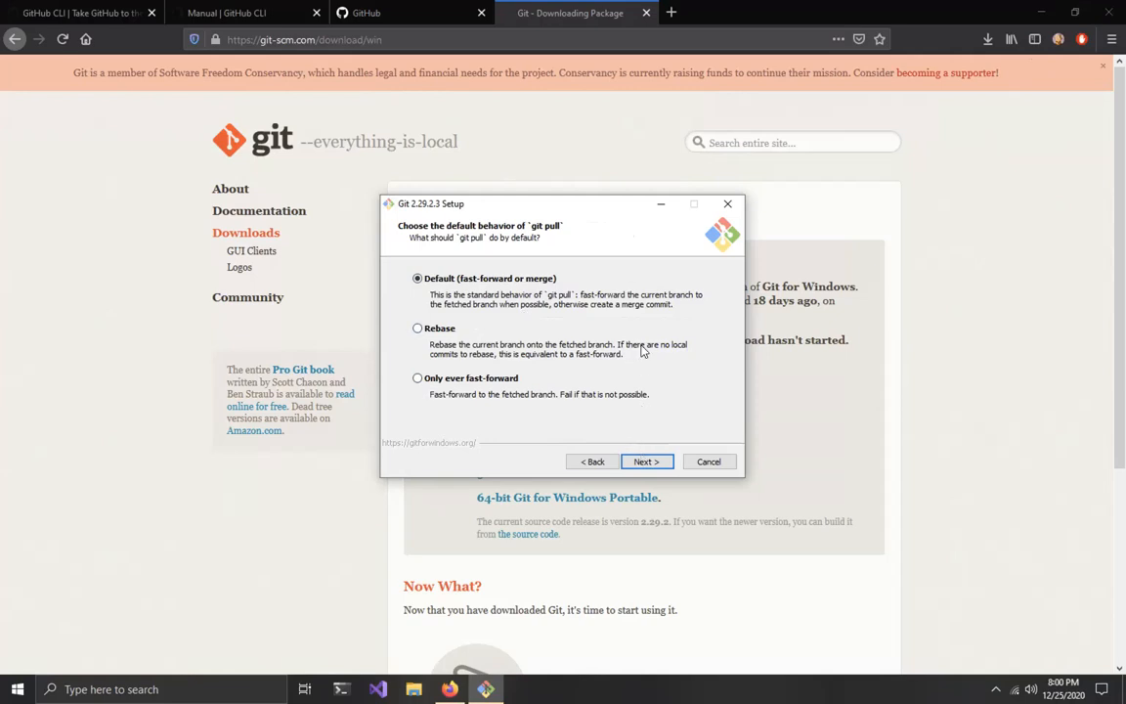
# Step: Accept fast-forward or merge for git pull, Git Credential Manager Core, and the file system caching and symbolic link options
pyautogui.click(643, 464)
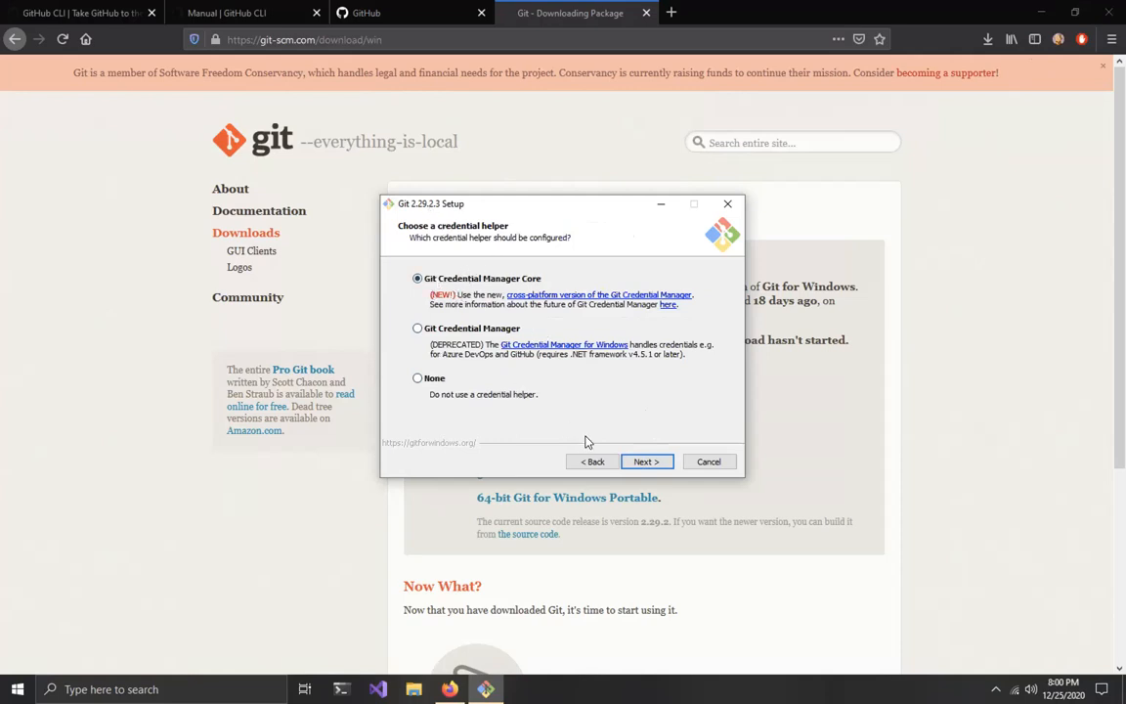
pyautogui.click(647, 461)
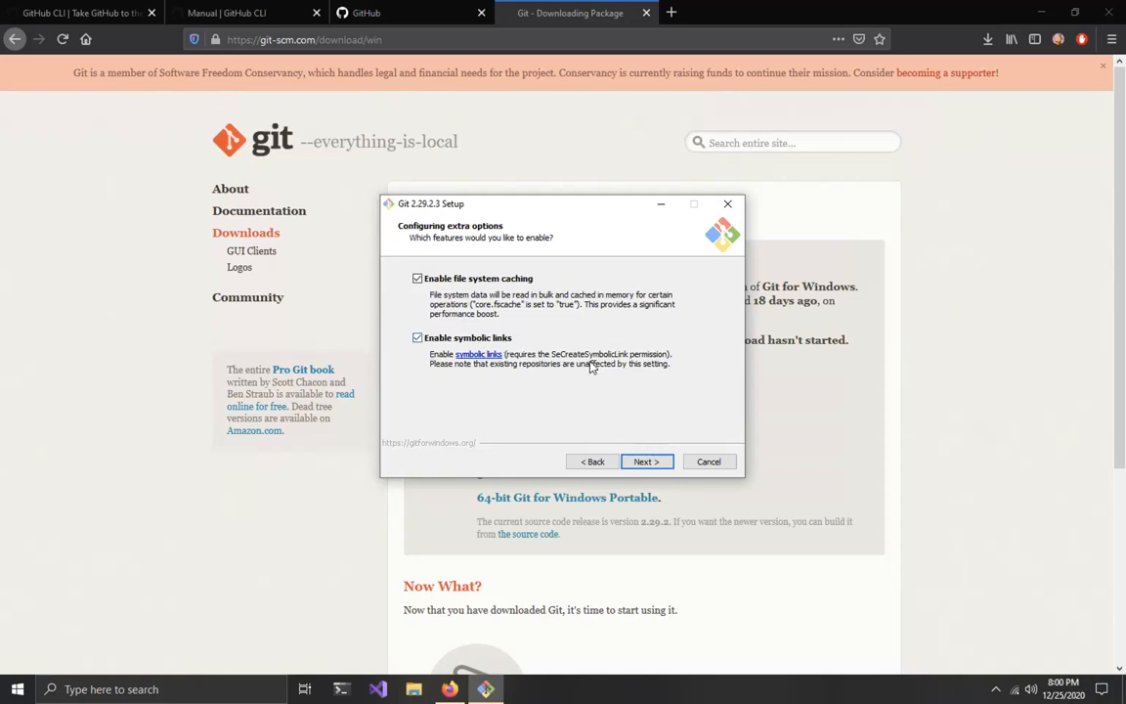
pyautogui.click(647, 461)
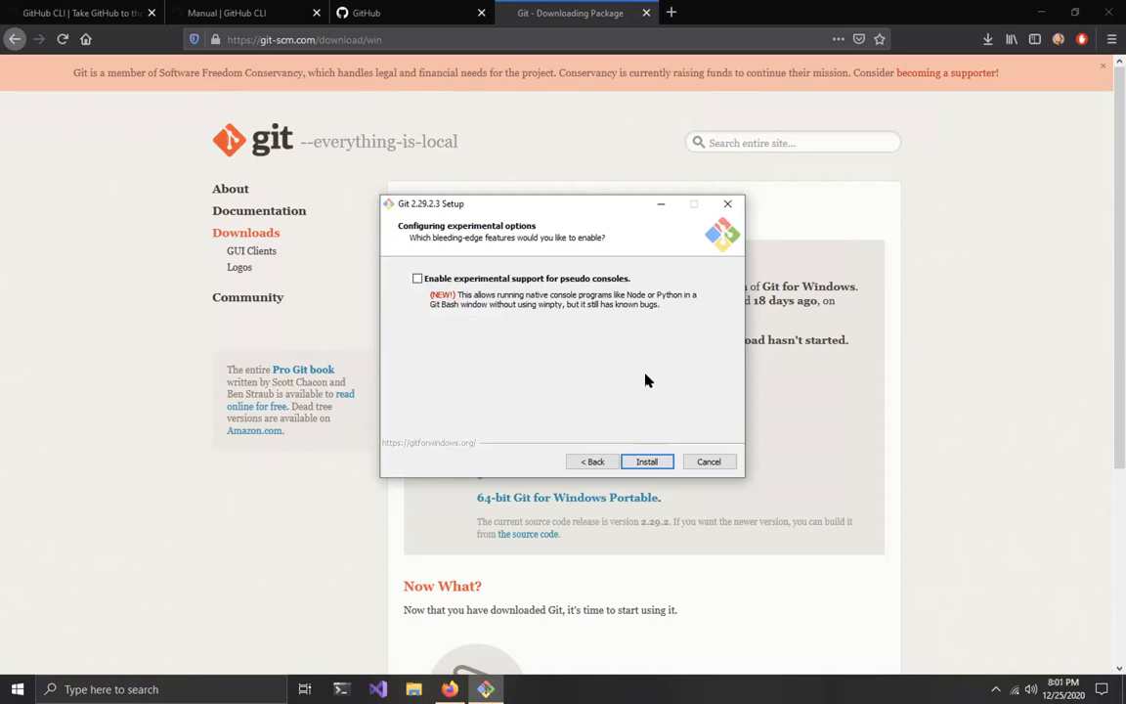
# Step: Install Git without experimental pseudo console support and finish the setup wizard with View Release Notes turned off
pyautogui.click(642, 460)
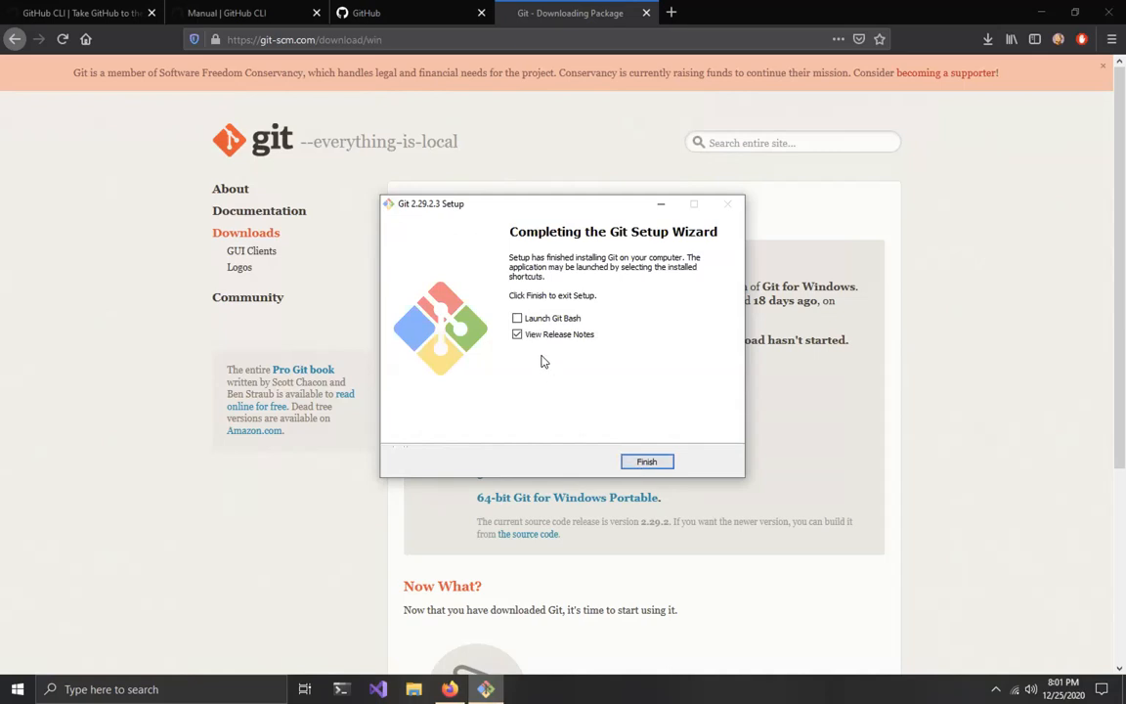
pyautogui.click(517, 335)
pyautogui.click(654, 460)
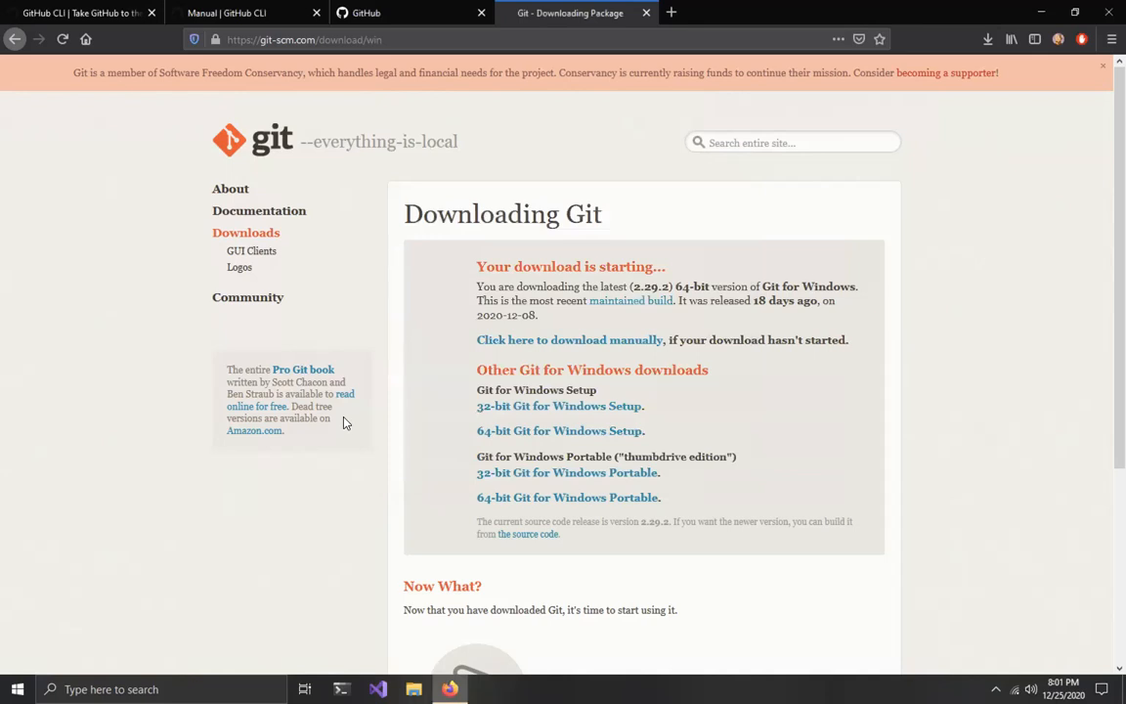
# Step: Open the newly installed Git GUI to view its start window, and close it
pyautogui.click(18, 688)
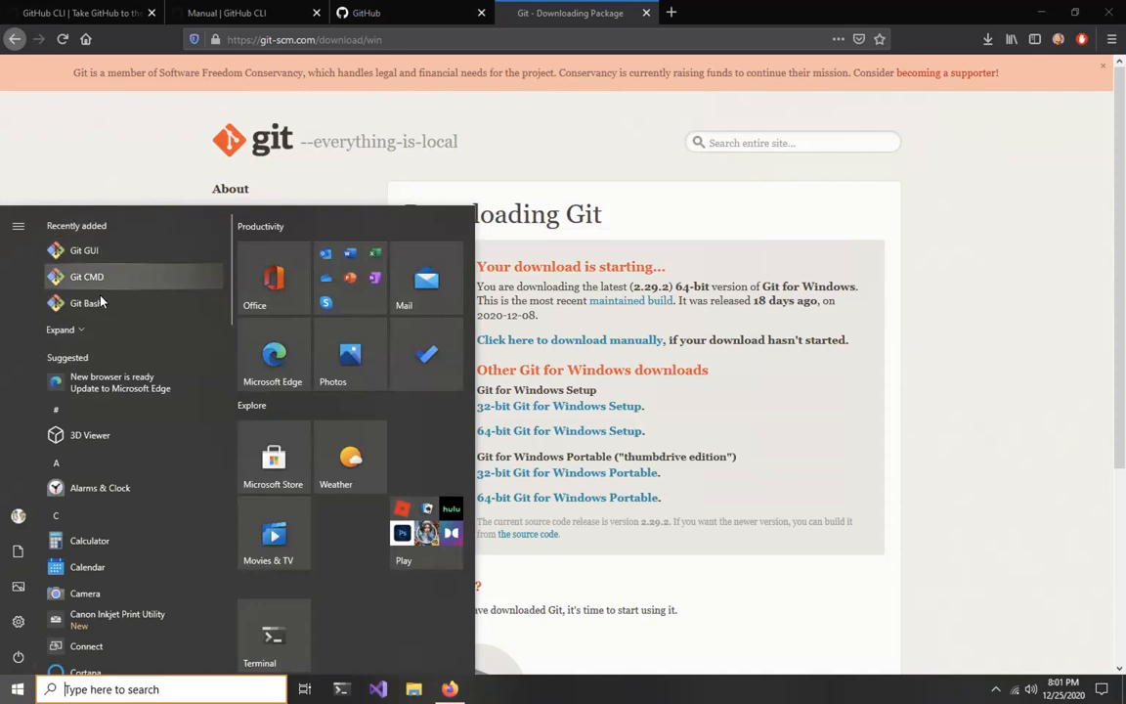
pyautogui.click(104, 251)
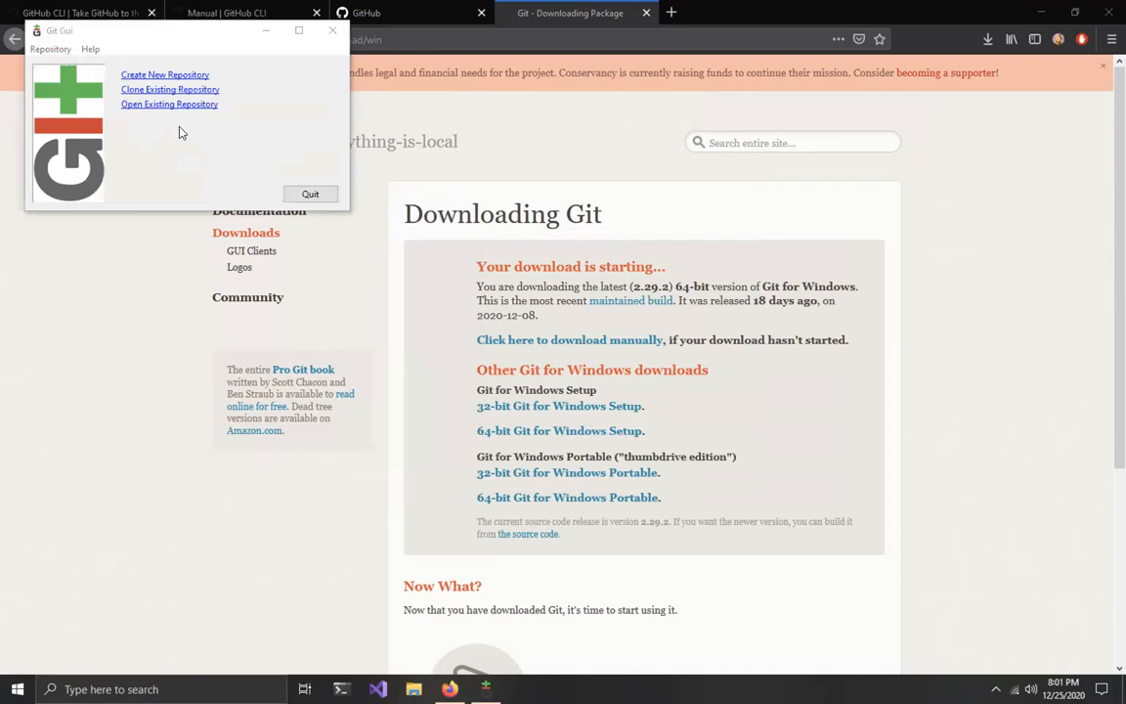
pyautogui.click(332, 30)
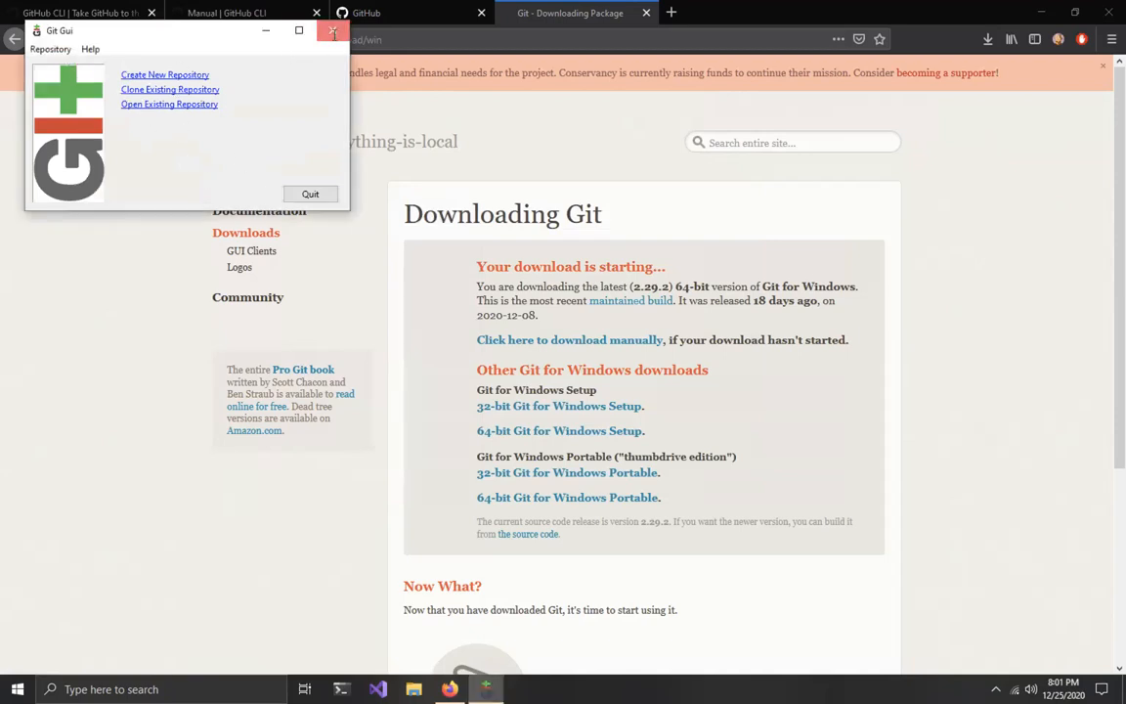
# Step: Open Git Bash and check the installed version with git --version
pyautogui.click(17, 689)
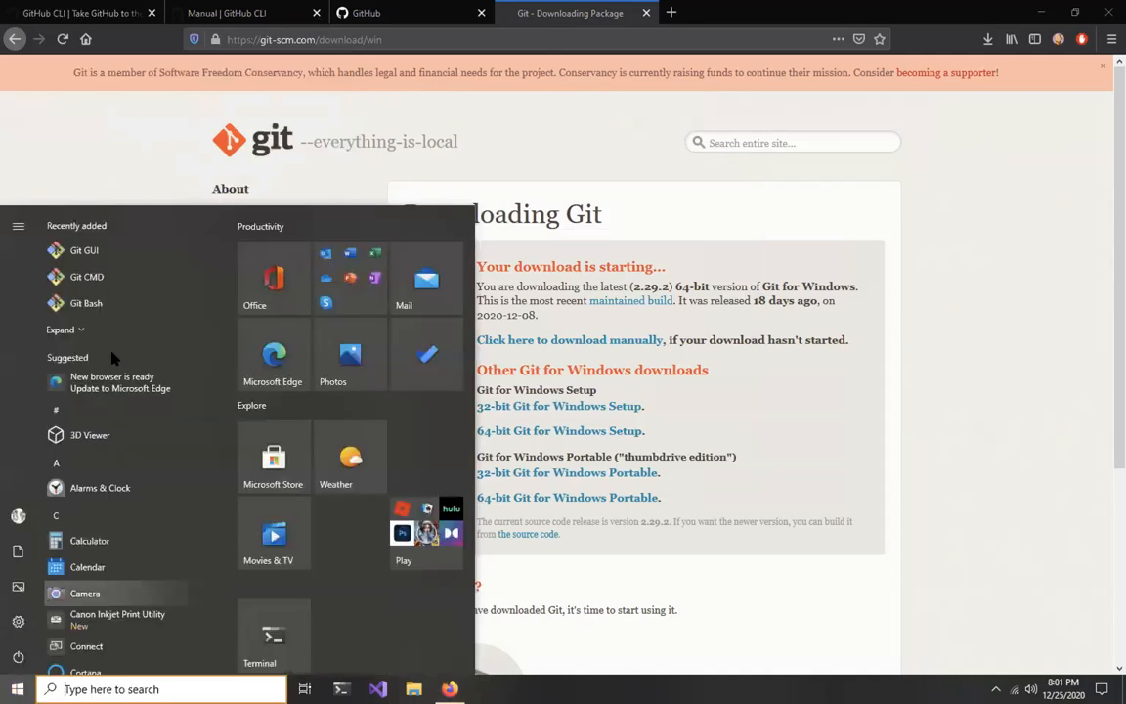
pyautogui.click(91, 303)
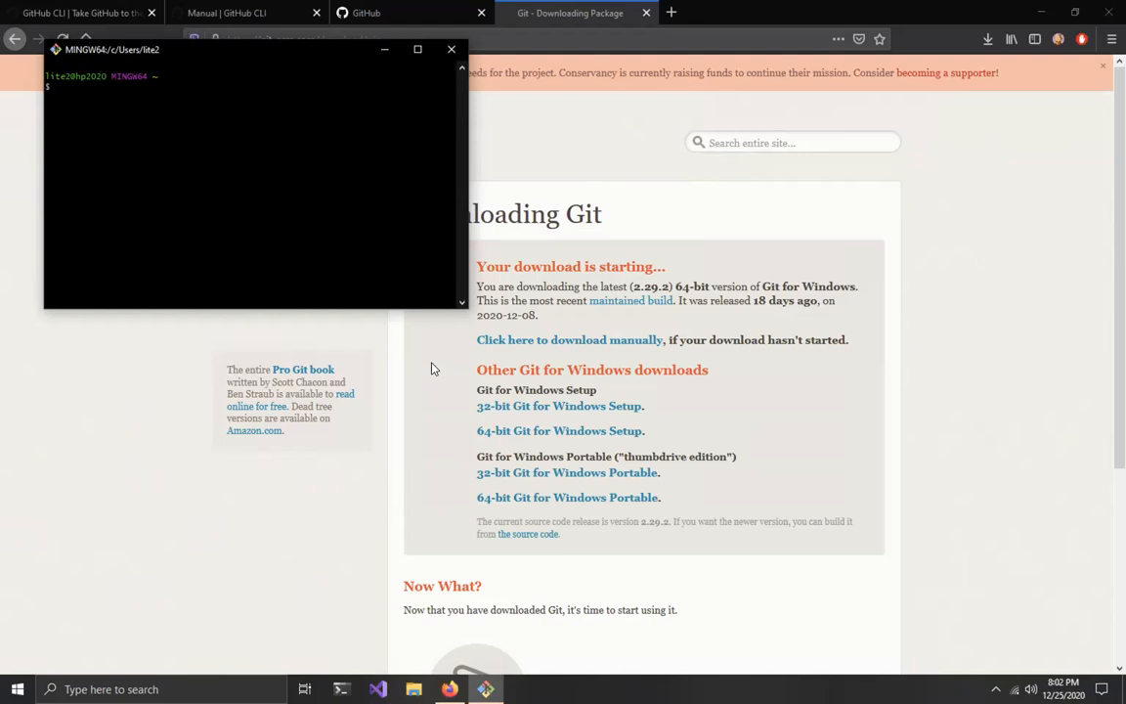
pyautogui.write('git --version')
pyautogui.press('Return')
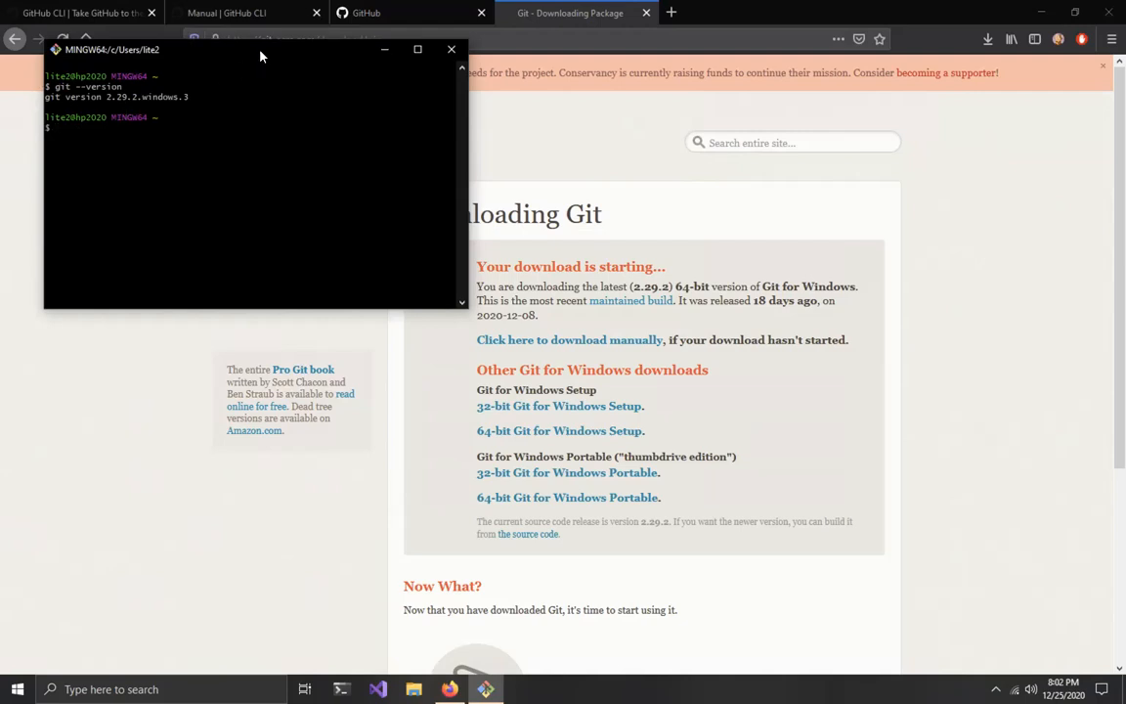
# Step: Move the Git Bash window toward the middle of the screen and print the working directory with pwd
pyautogui.moveTo(260, 56); pyautogui.dragTo(345, 166)
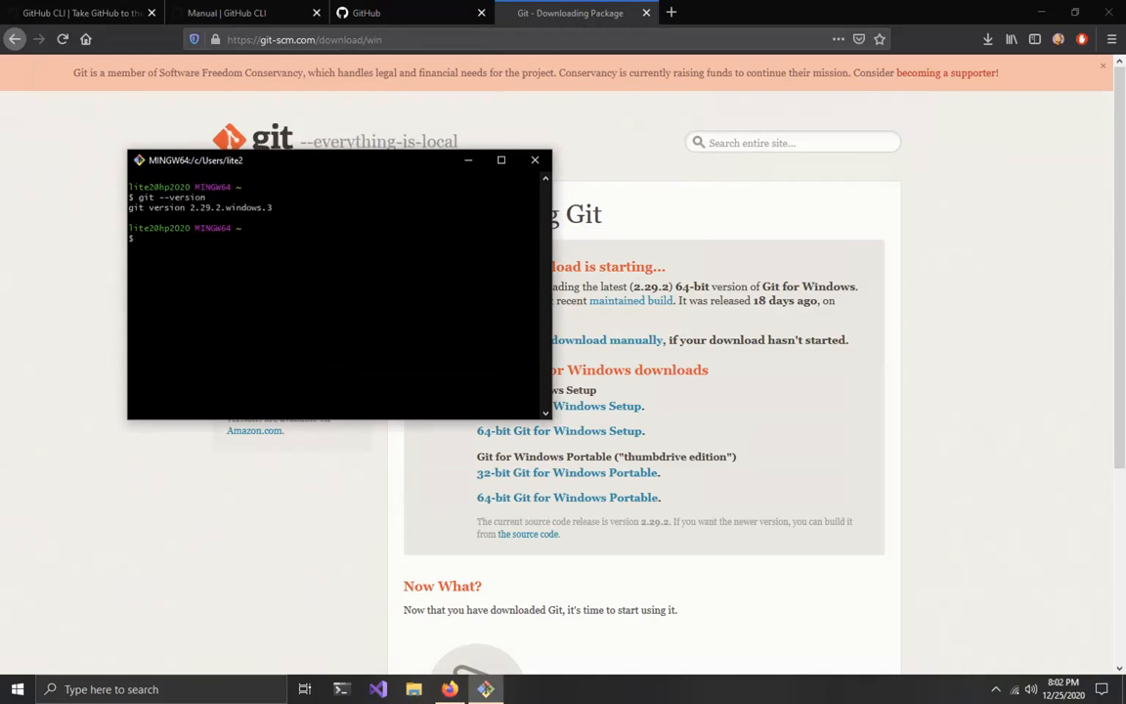
pyautogui.write('pwd')
pyautogui.press('Return')
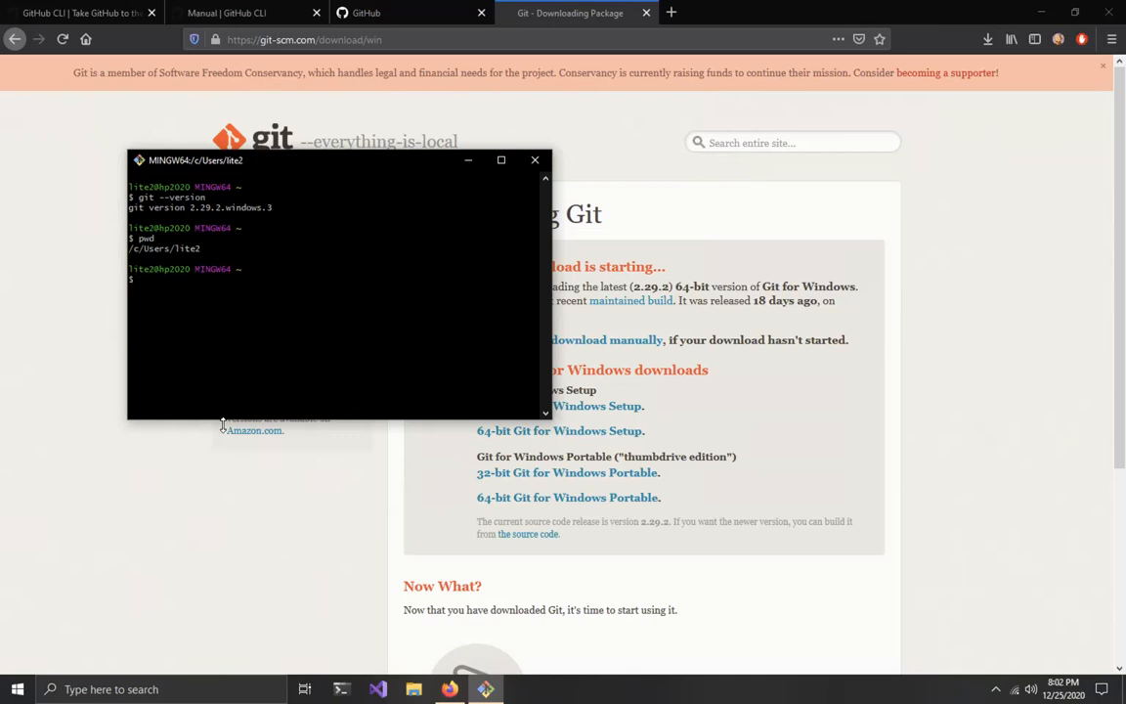
pyautogui.click(18, 690)
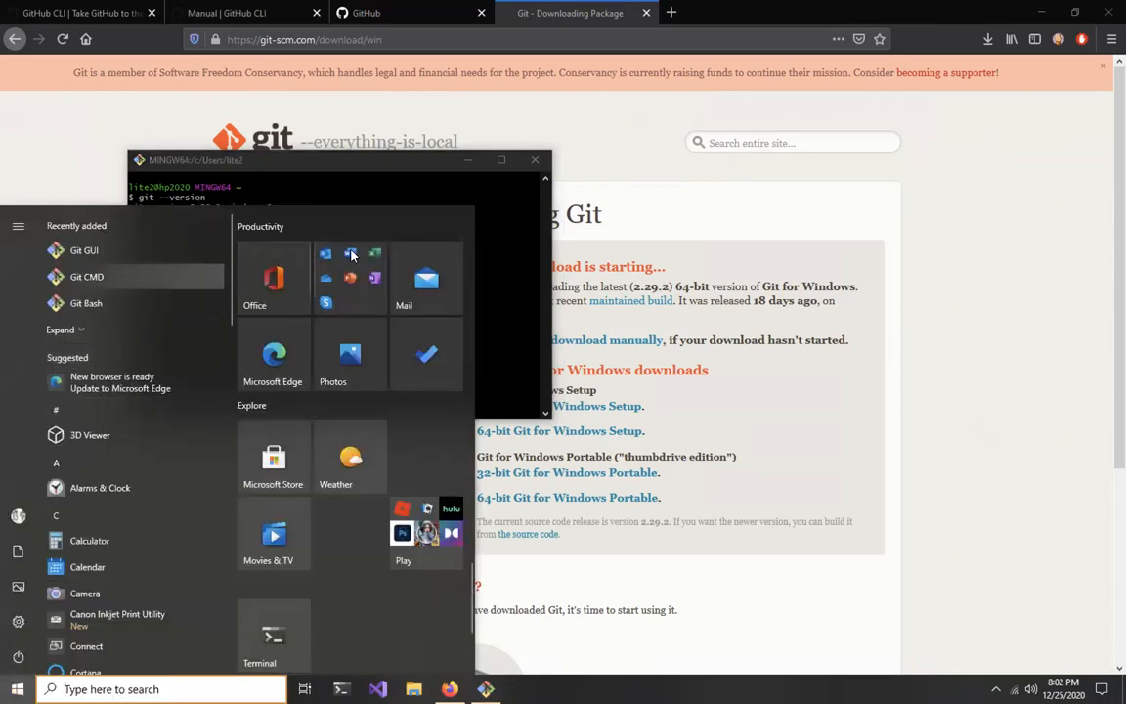
pyautogui.click(525, 212)
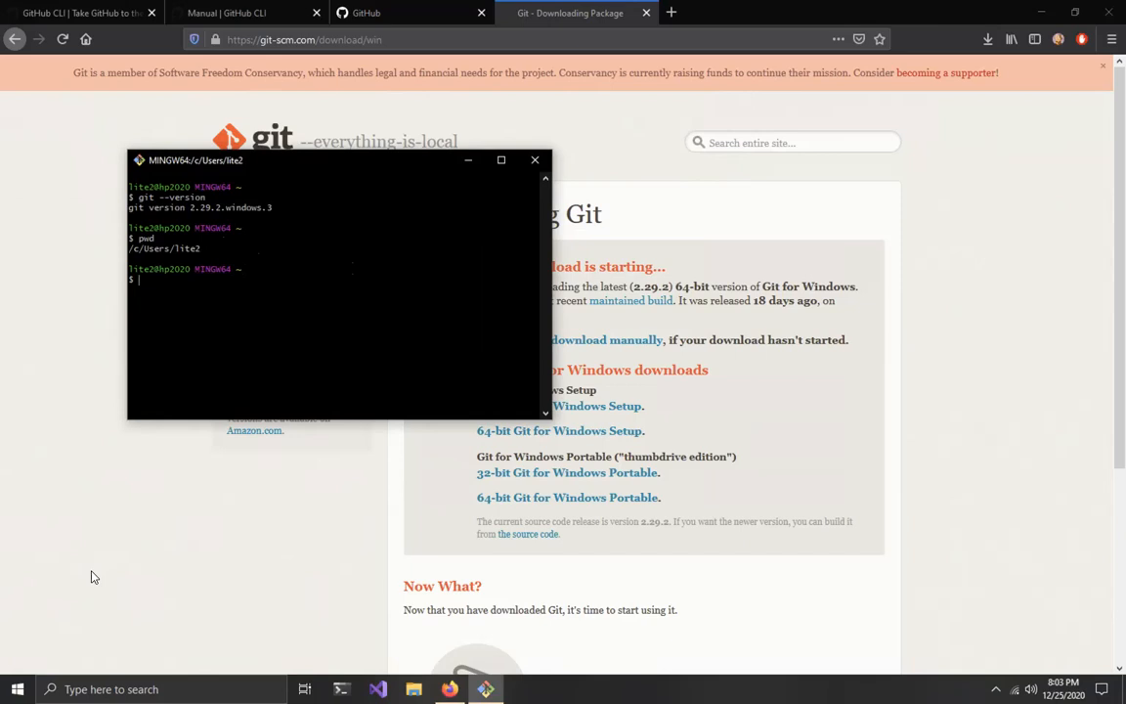
# Step: Reopen Git GUI to view its create, clone and open repository options, and quit it
pyautogui.click(17, 690)
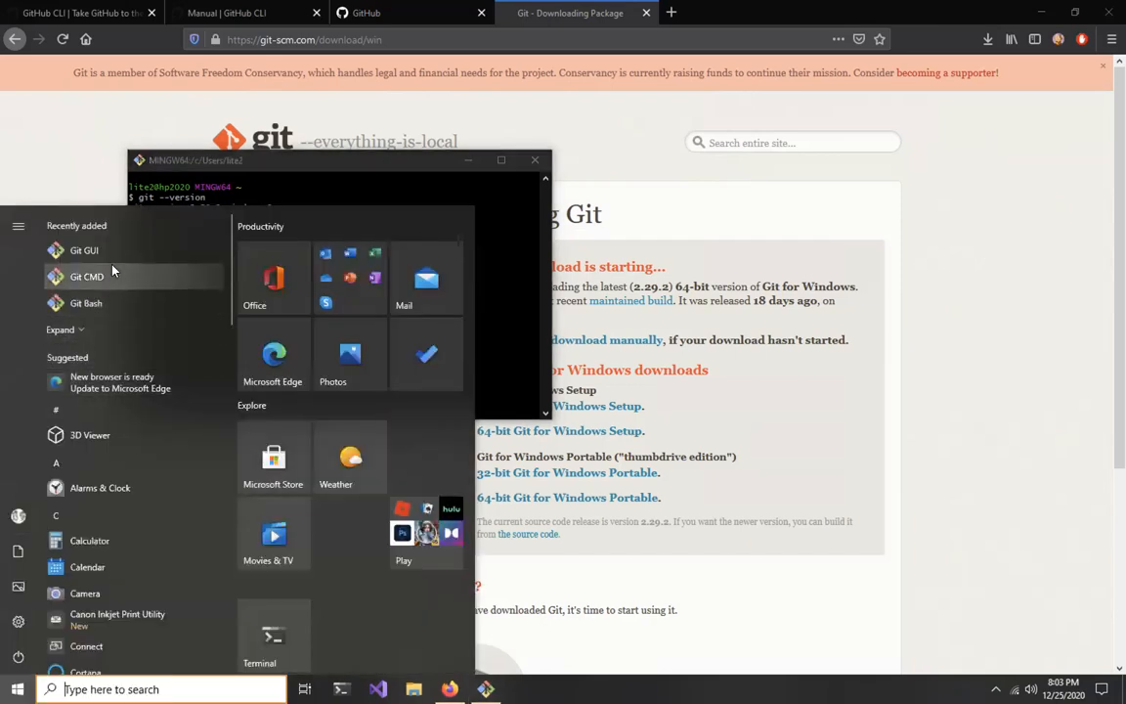
pyautogui.click(119, 253)
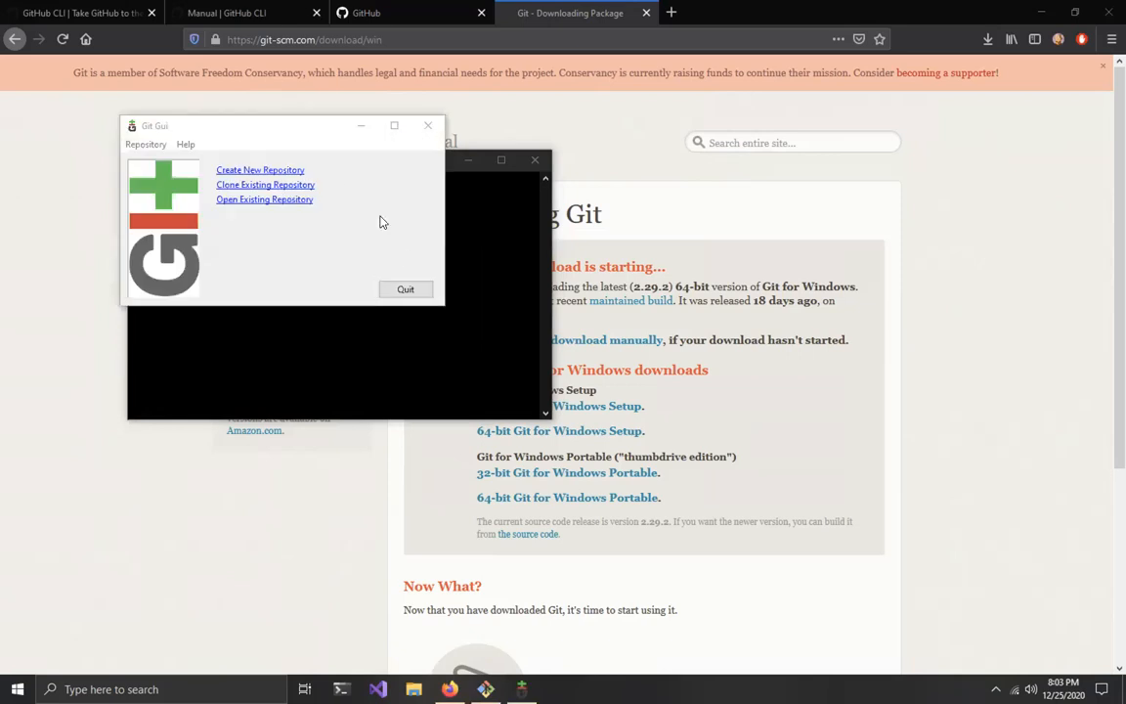
pyautogui.click(401, 286)
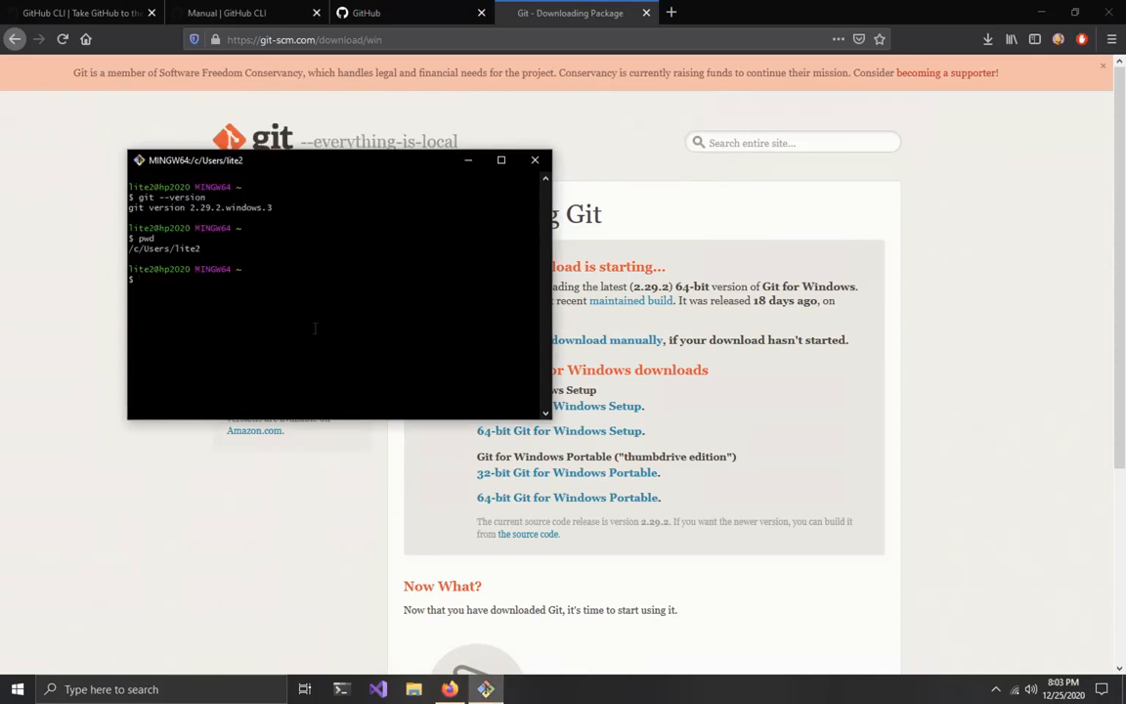